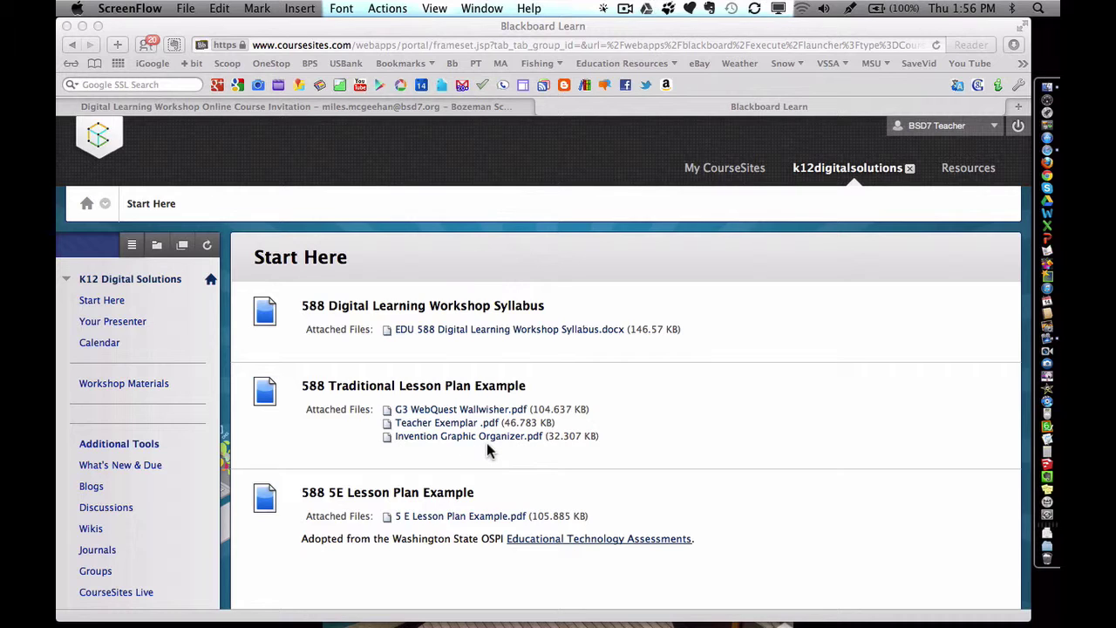
Bring the Safari course window forward and open Workshop Materials from the course menu
scroll(488, 449, down, 1)
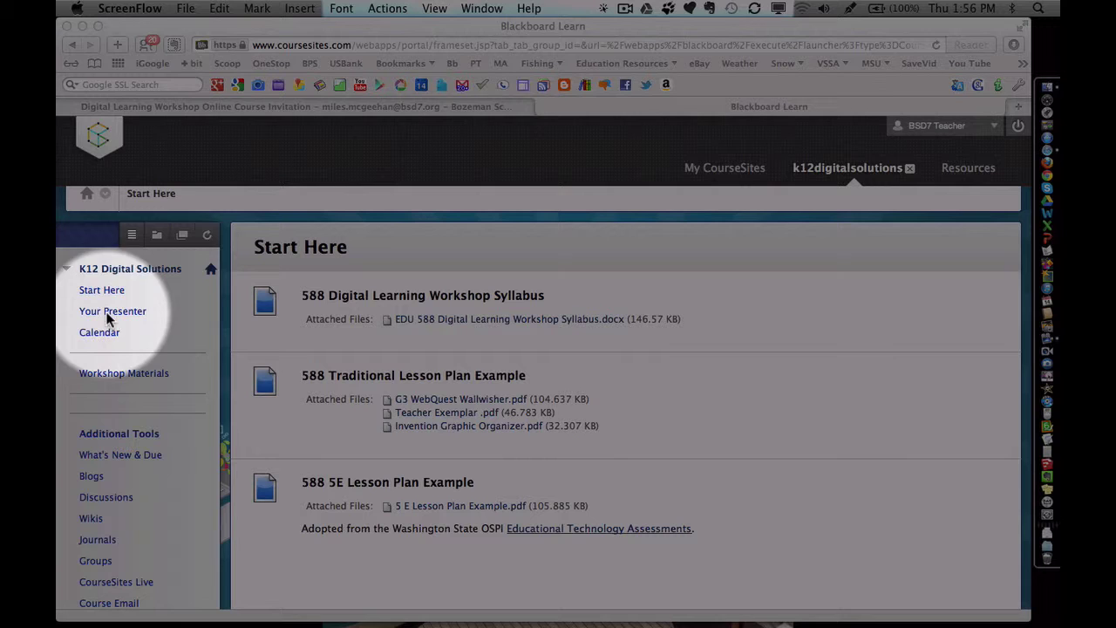
click(110, 377)
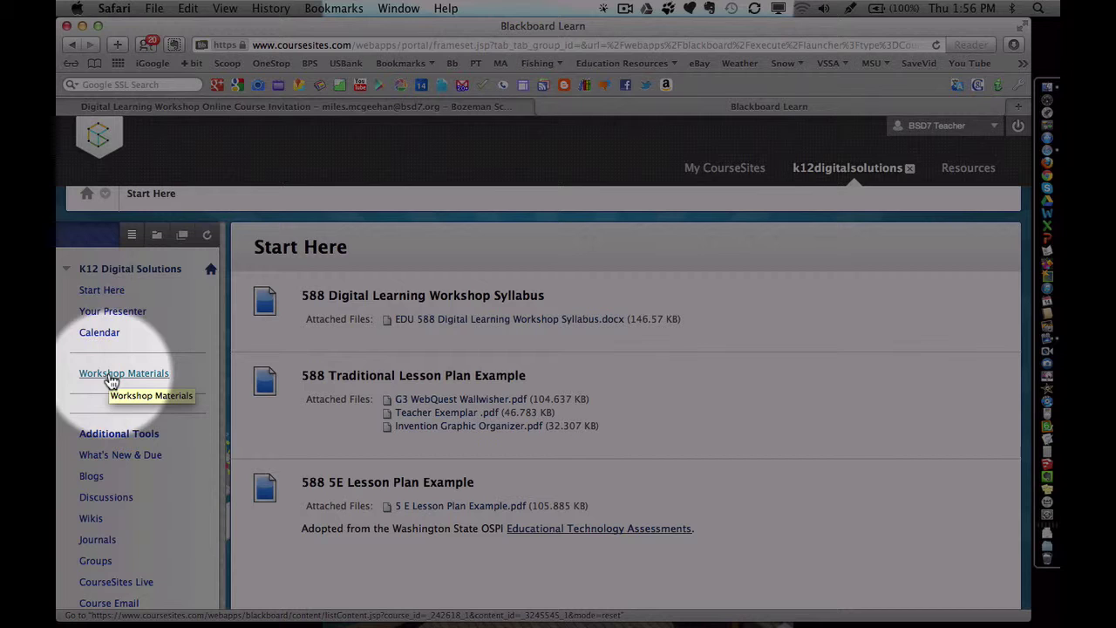
click(111, 380)
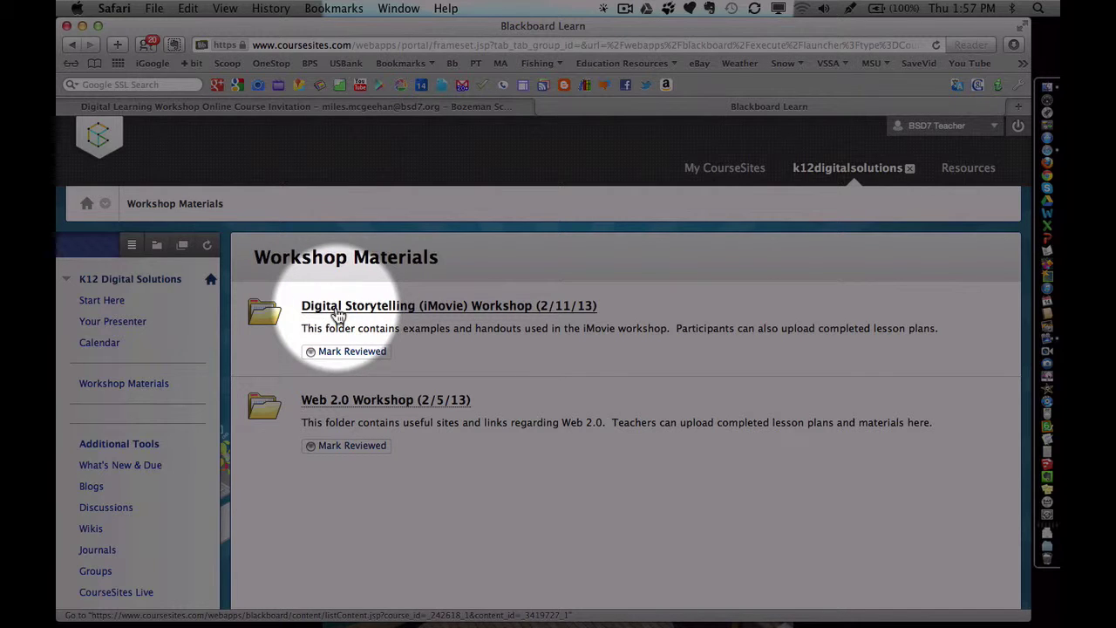
Open the Digital Storytelling (iMovie) Workshop folder, view the iMovie Vocabulary Sheet, and browse its assignments
click(338, 307)
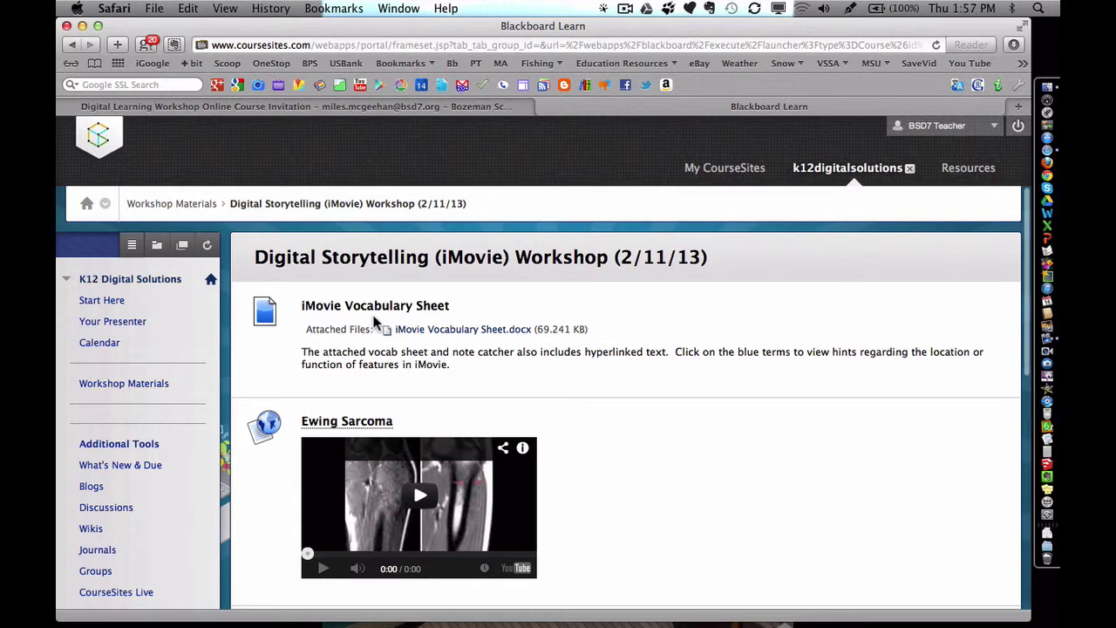
click(479, 336)
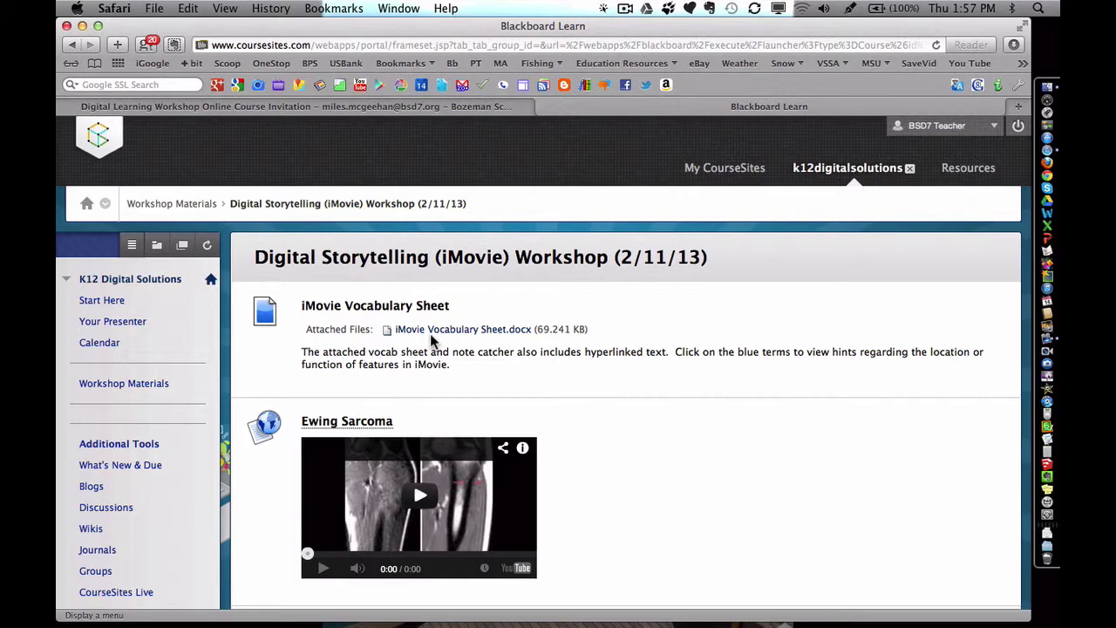
scroll(430, 335, down, 2)
scroll(430, 336, down, 5)
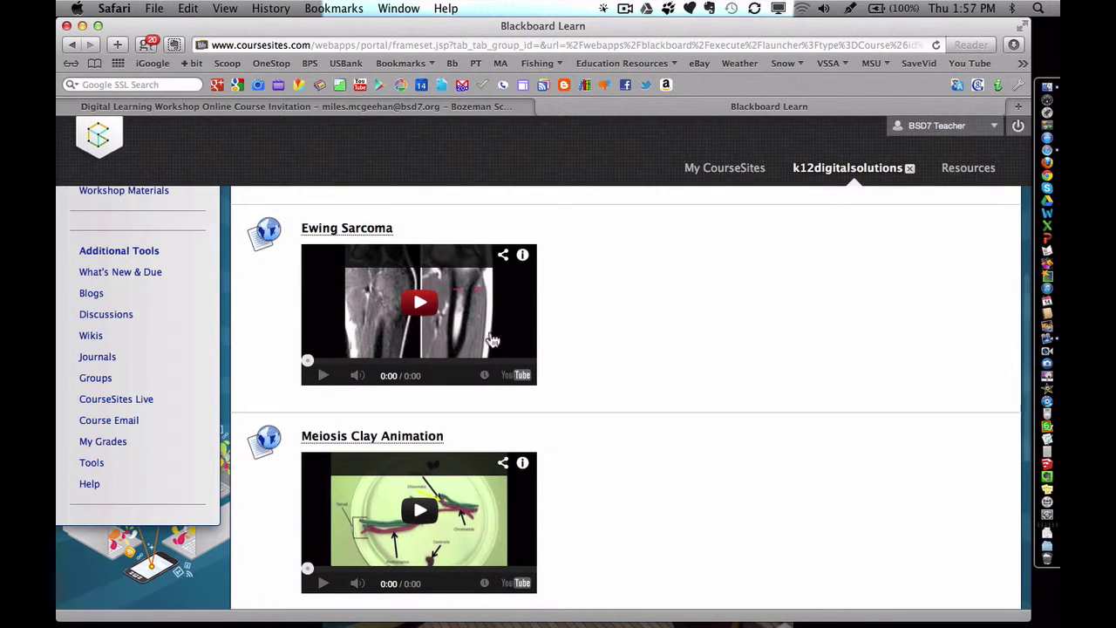
scroll(504, 338, down, 1)
scroll(505, 338, down, 1)
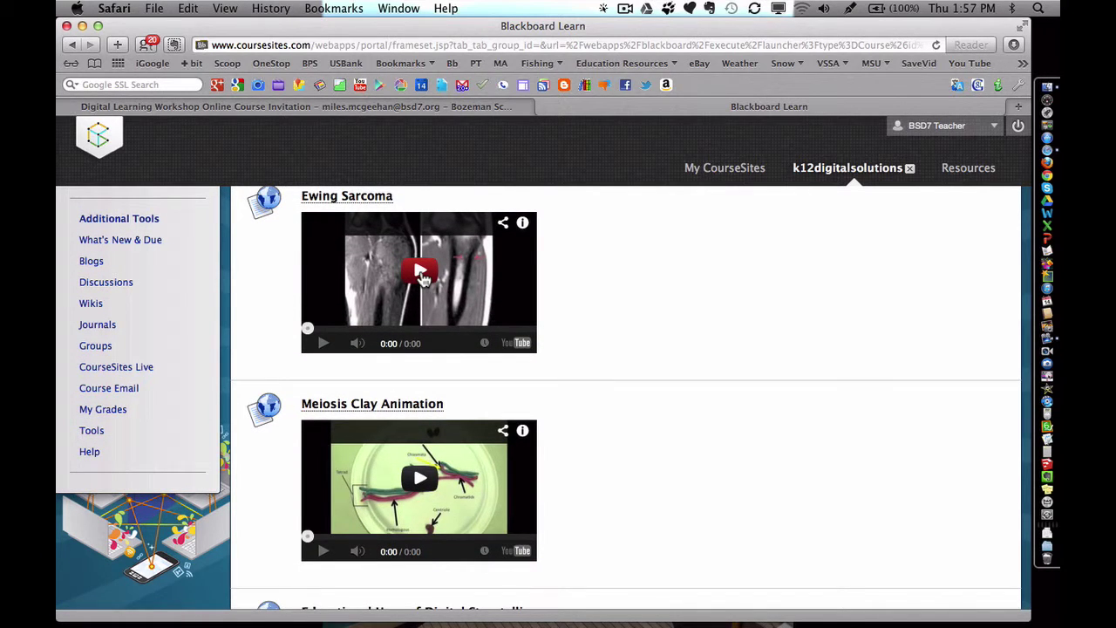
scroll(422, 277, down, 10)
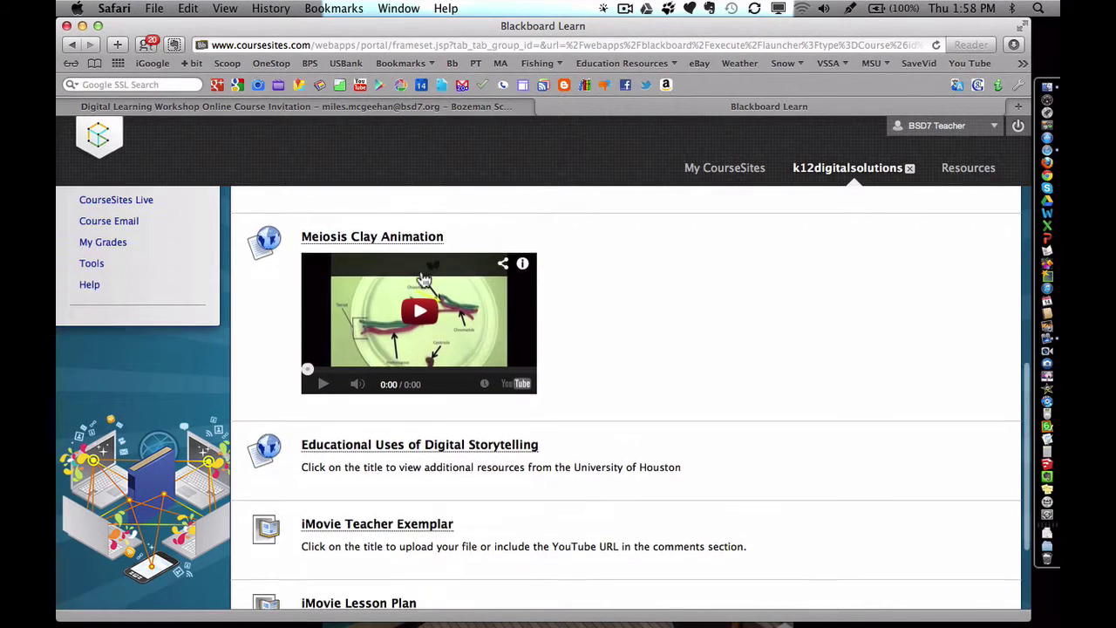
scroll(422, 278, down, 6)
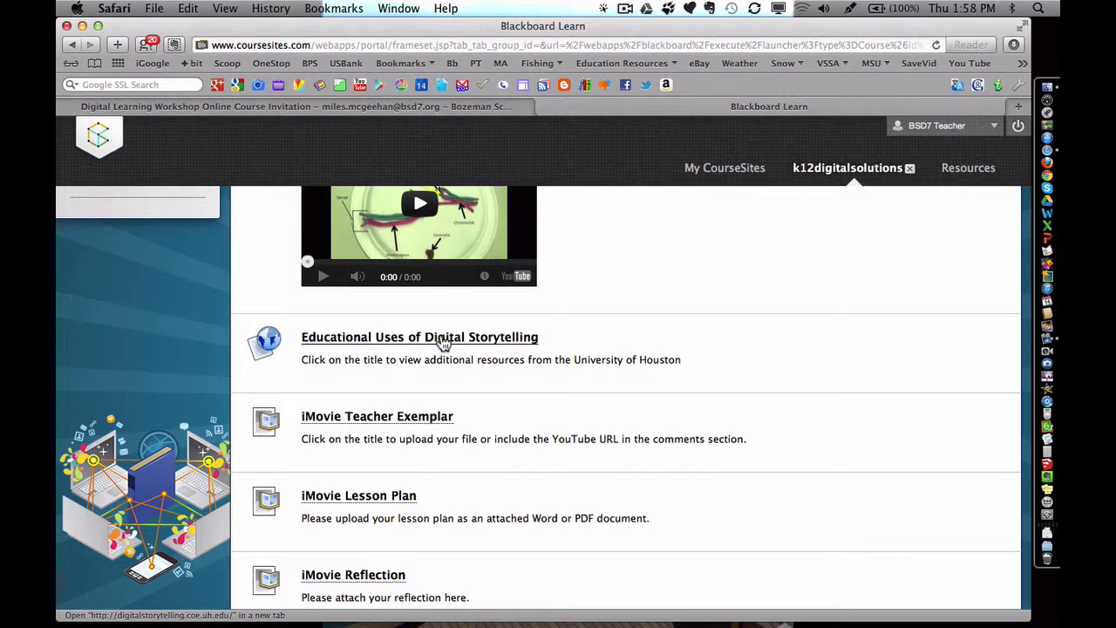
scroll(443, 345, down, 1)
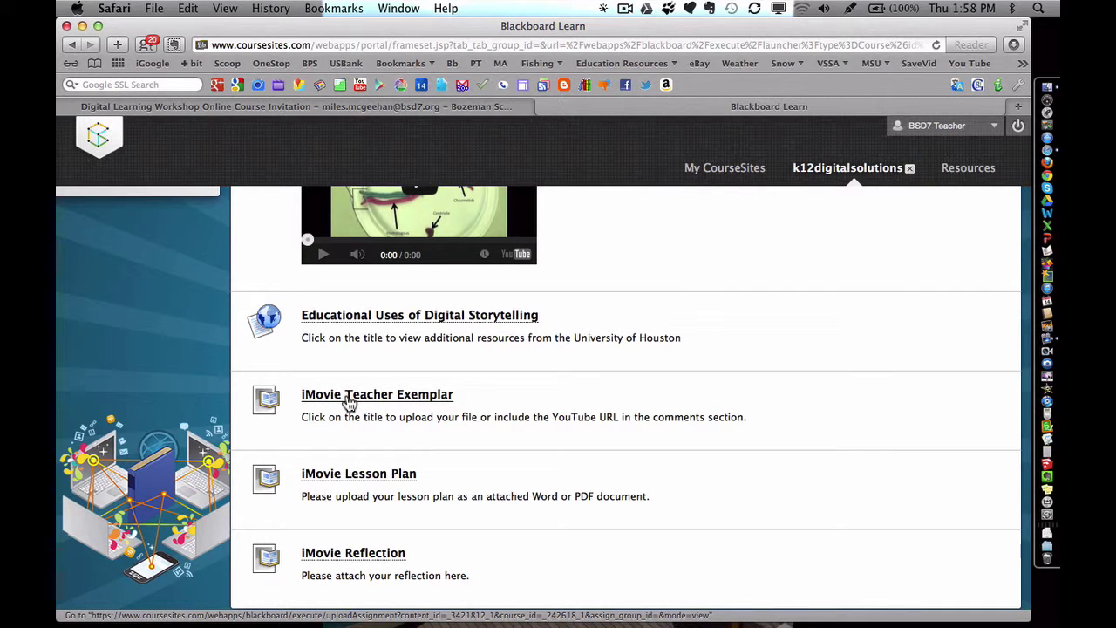
Open the iMovie Teacher Exemplar assignment and try Browse My Computer, cancelling without attaching a file
click(349, 399)
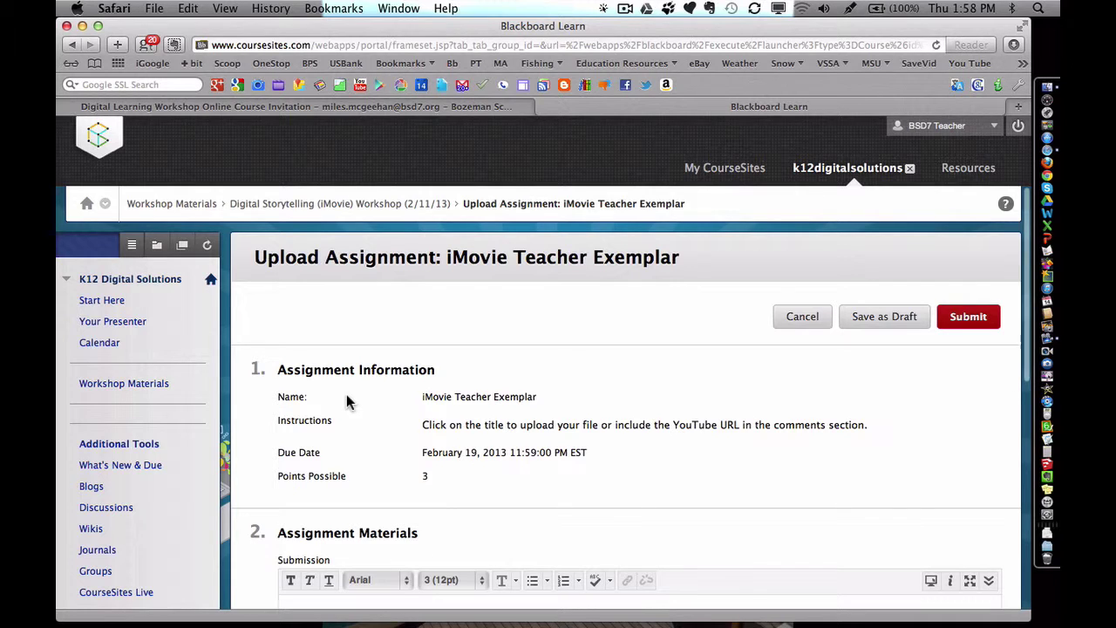
scroll(347, 401, down, 3)
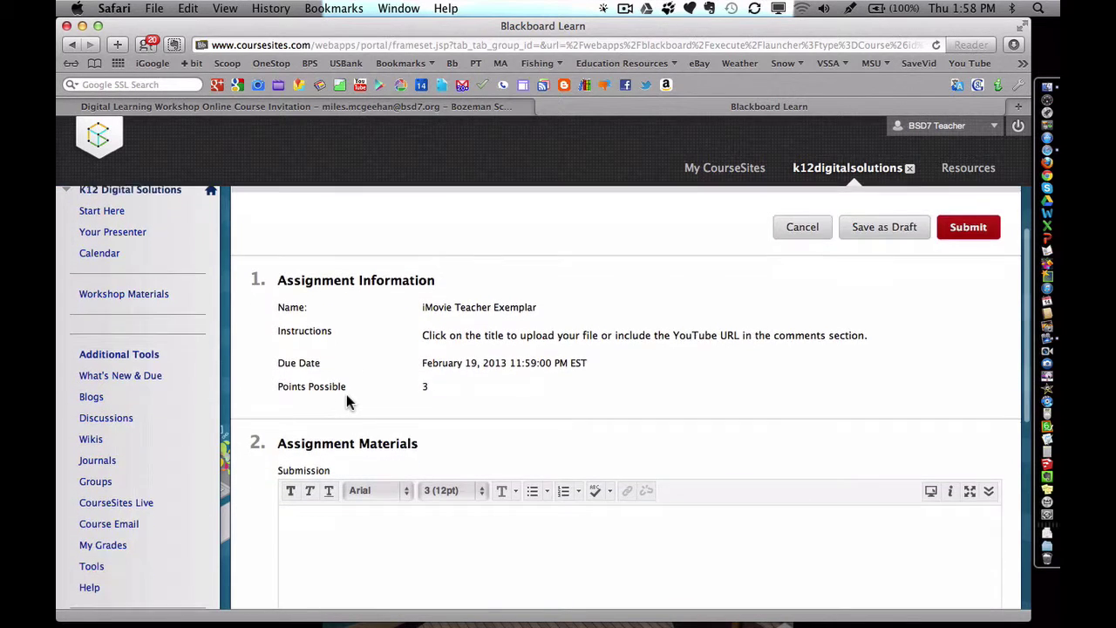
scroll(346, 401, down, 2)
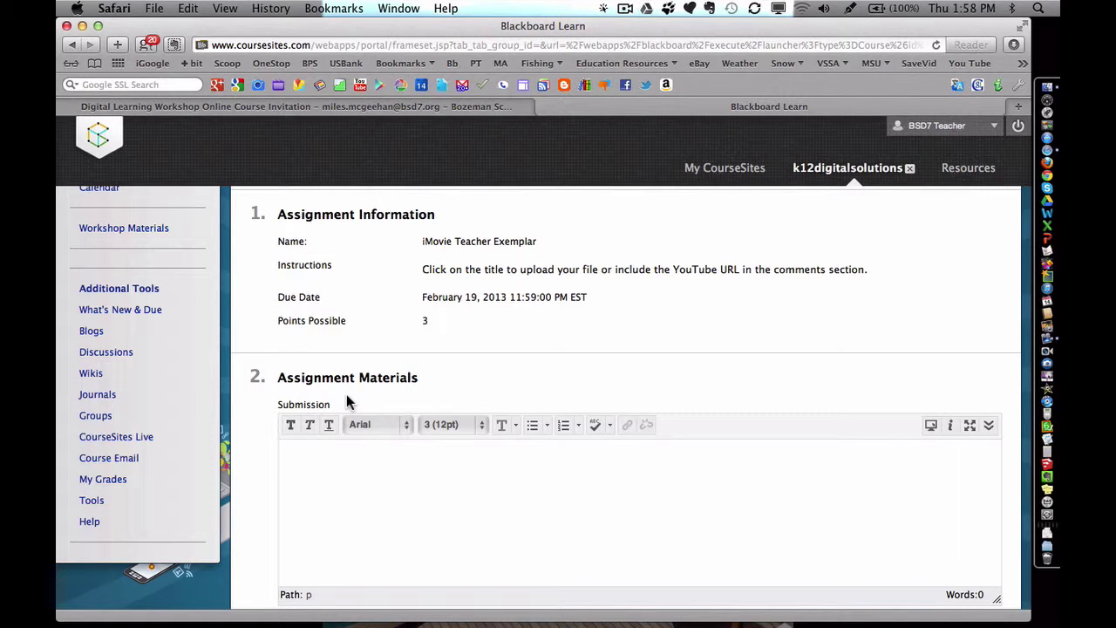
scroll(347, 397, down, 2)
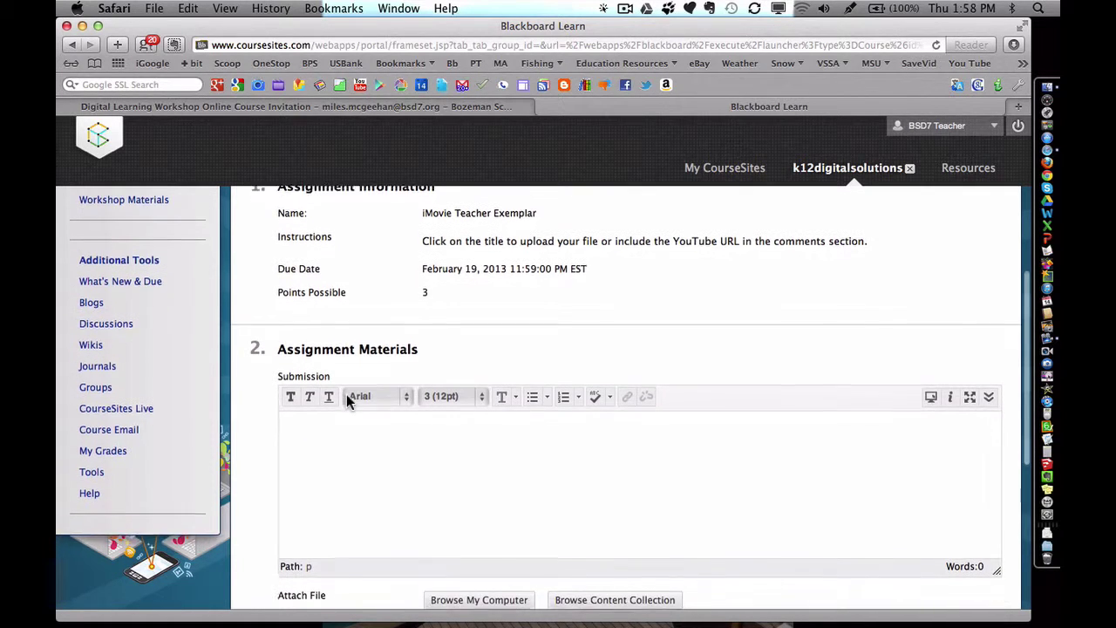
scroll(346, 394, down, 5)
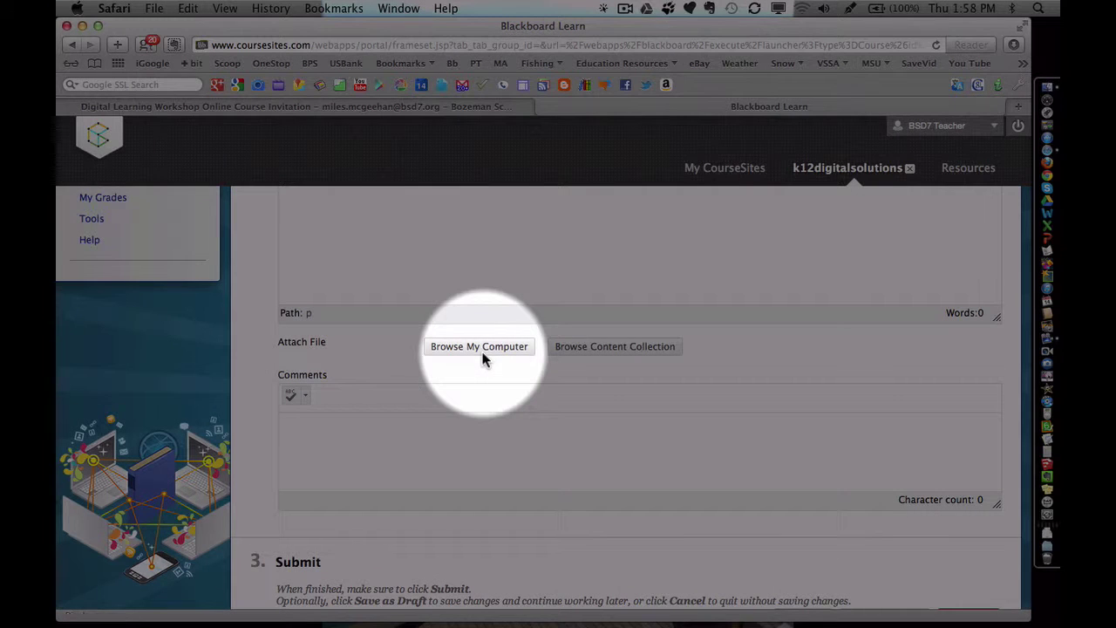
click(482, 349)
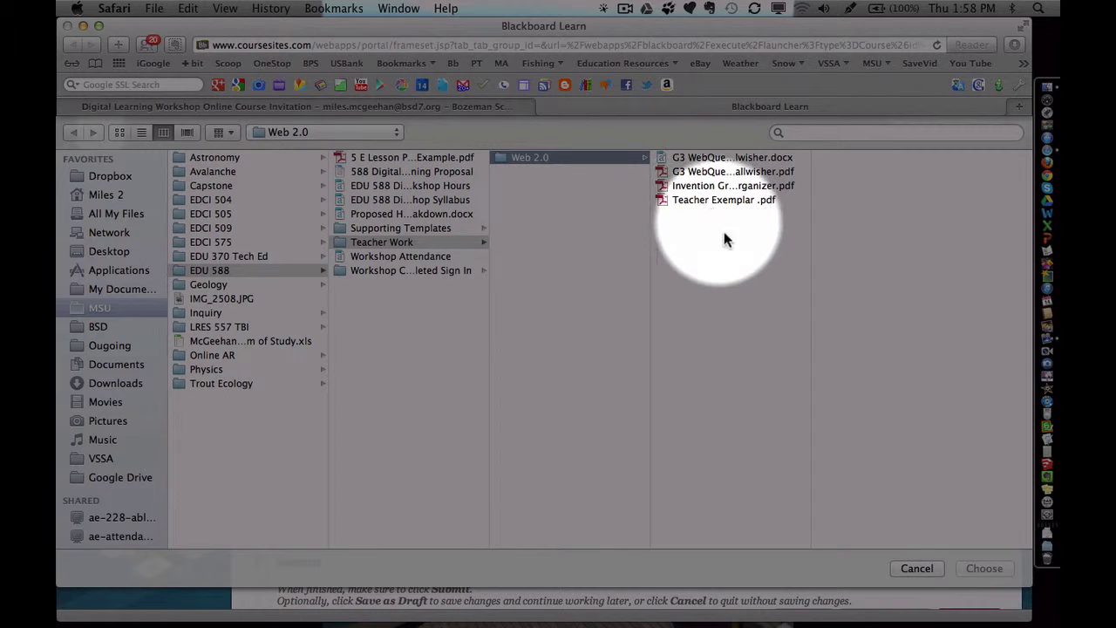
click(920, 568)
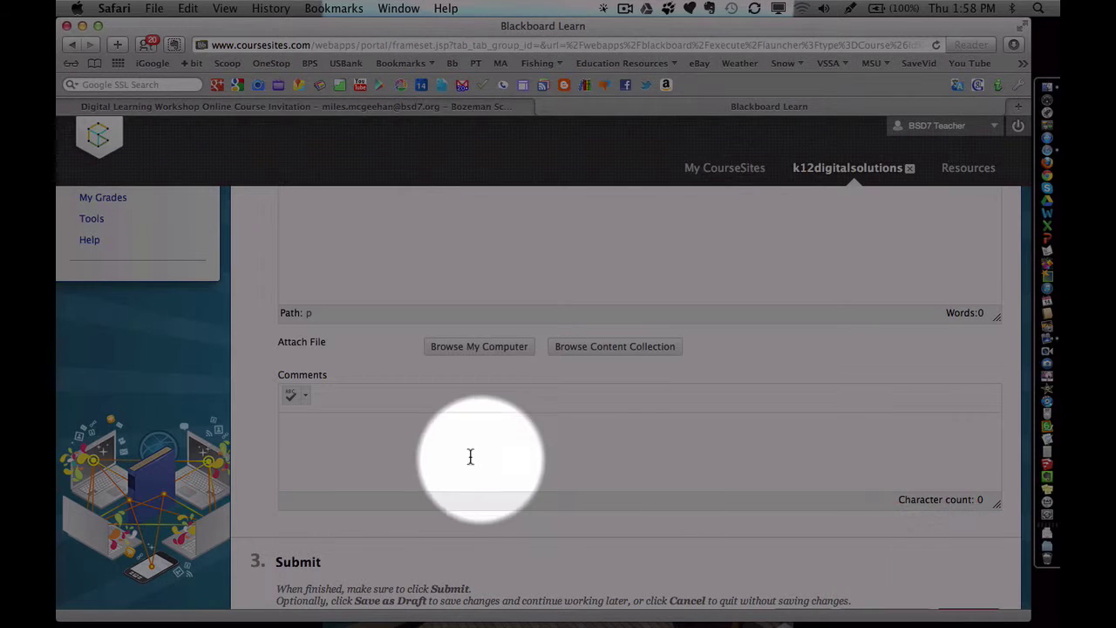
scroll(464, 455, up, 3)
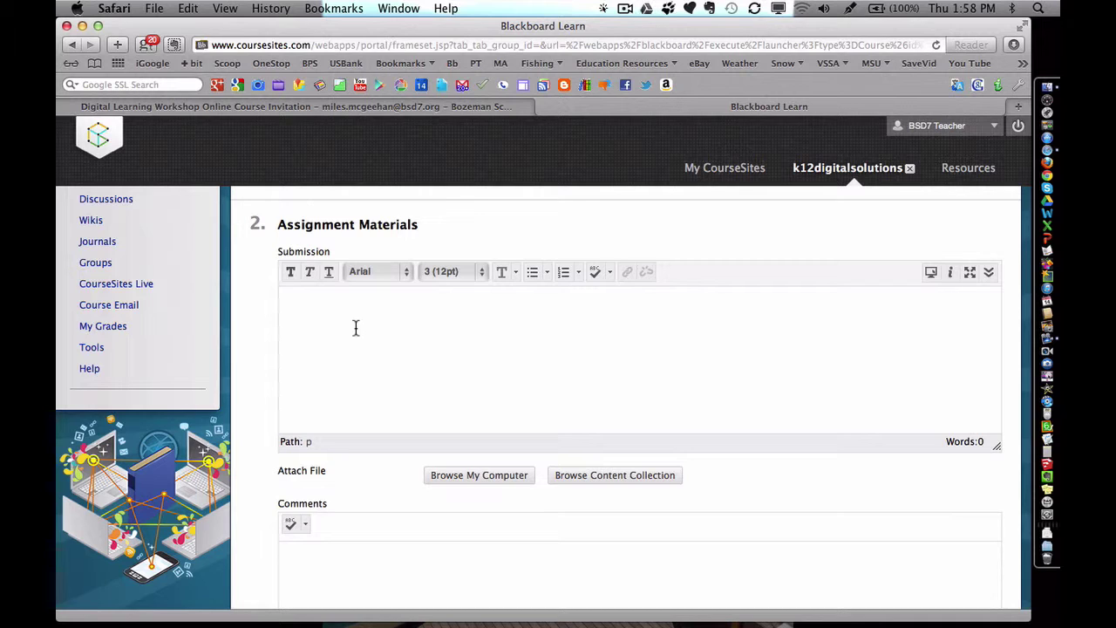
click(356, 327)
text(www.url.com)
scroll(820, 386, down, 3)
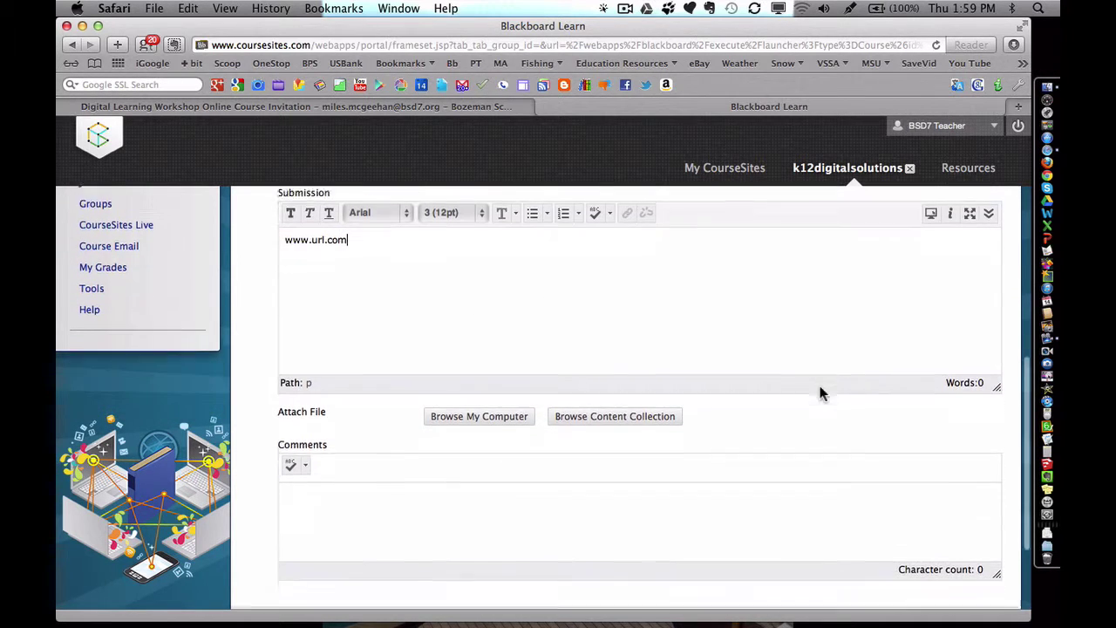
scroll(688, 324, up, 3)
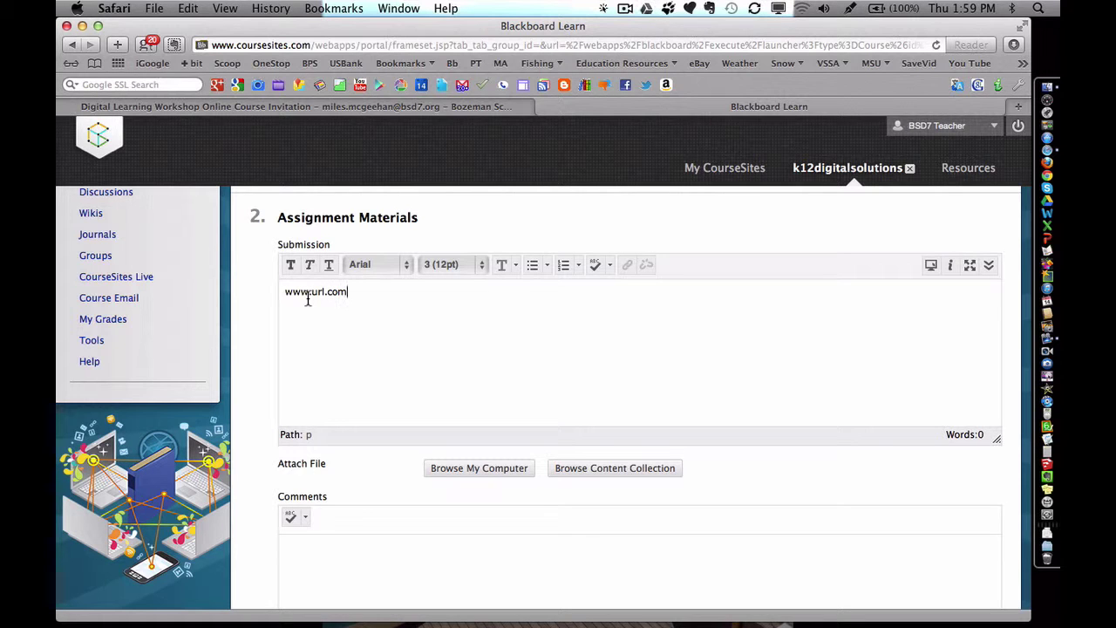
scroll(308, 299, down, 2)
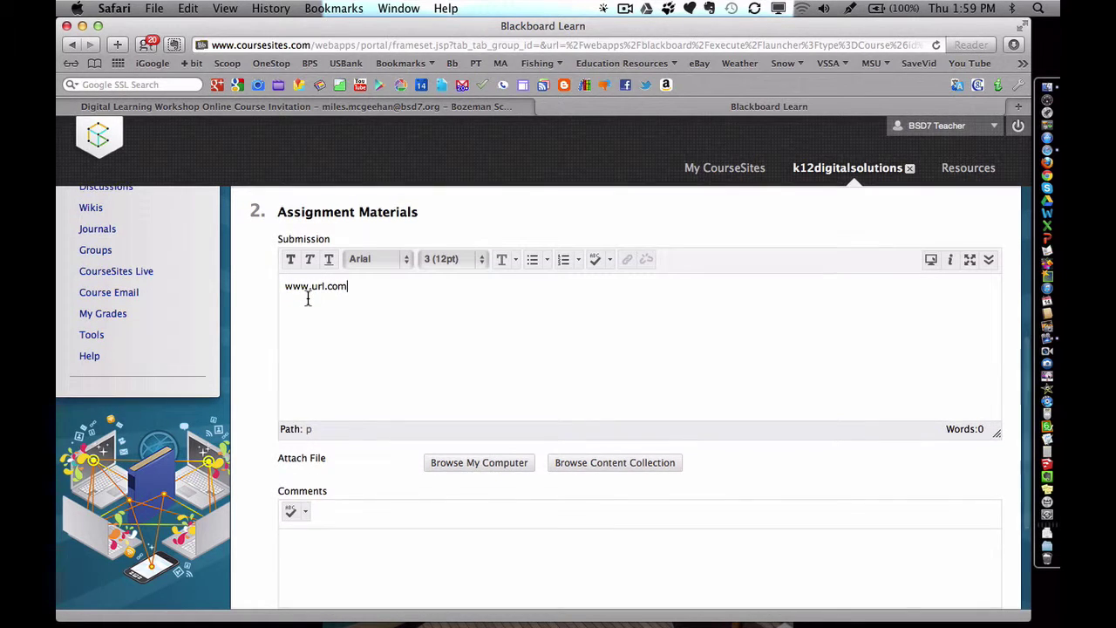
scroll(308, 299, down, 4)
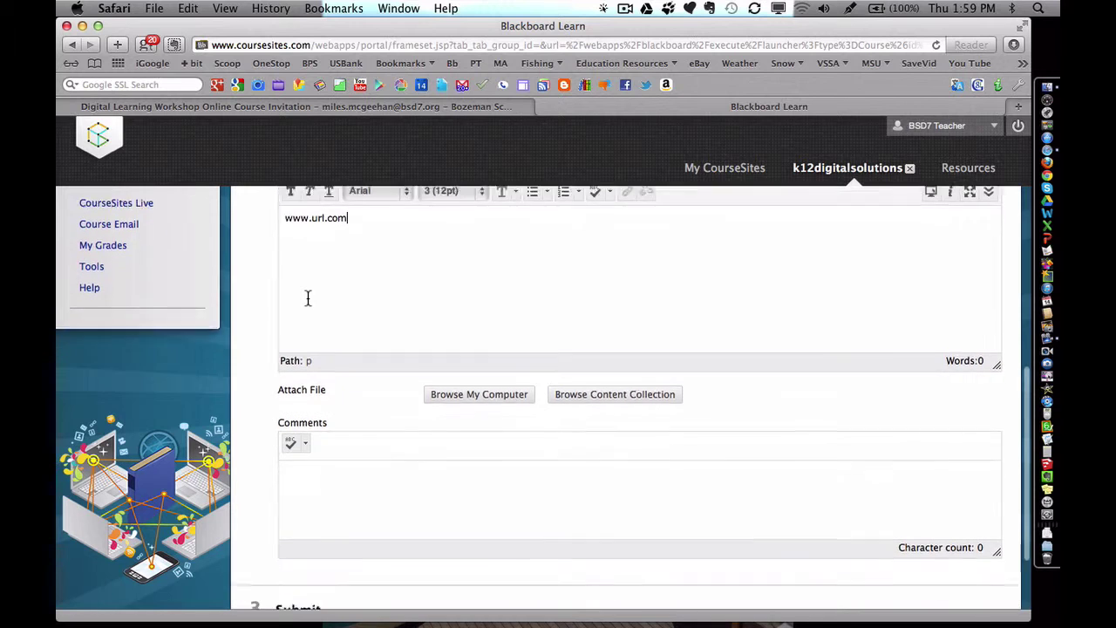
scroll(307, 299, down, 1)
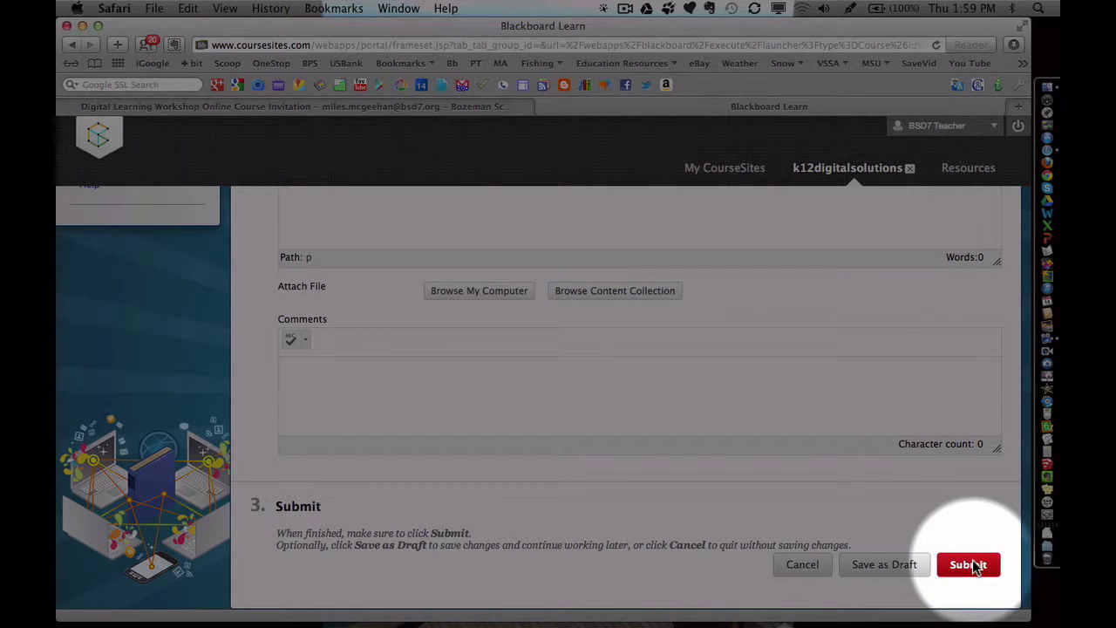
click(975, 566)
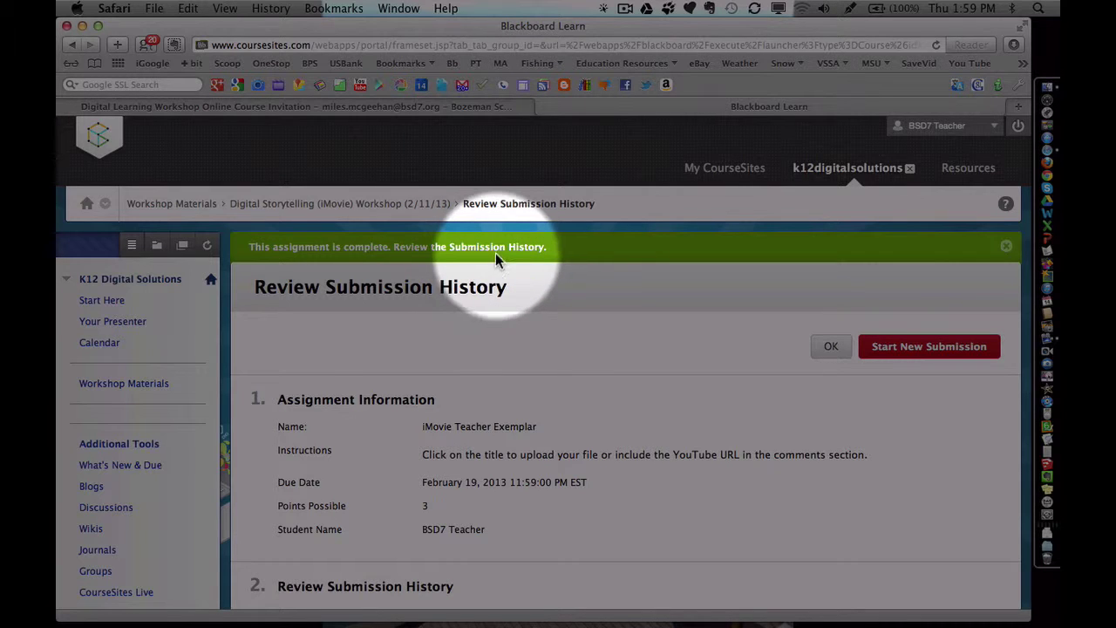
scroll(495, 251, down, 1)
scroll(495, 250, down, 3)
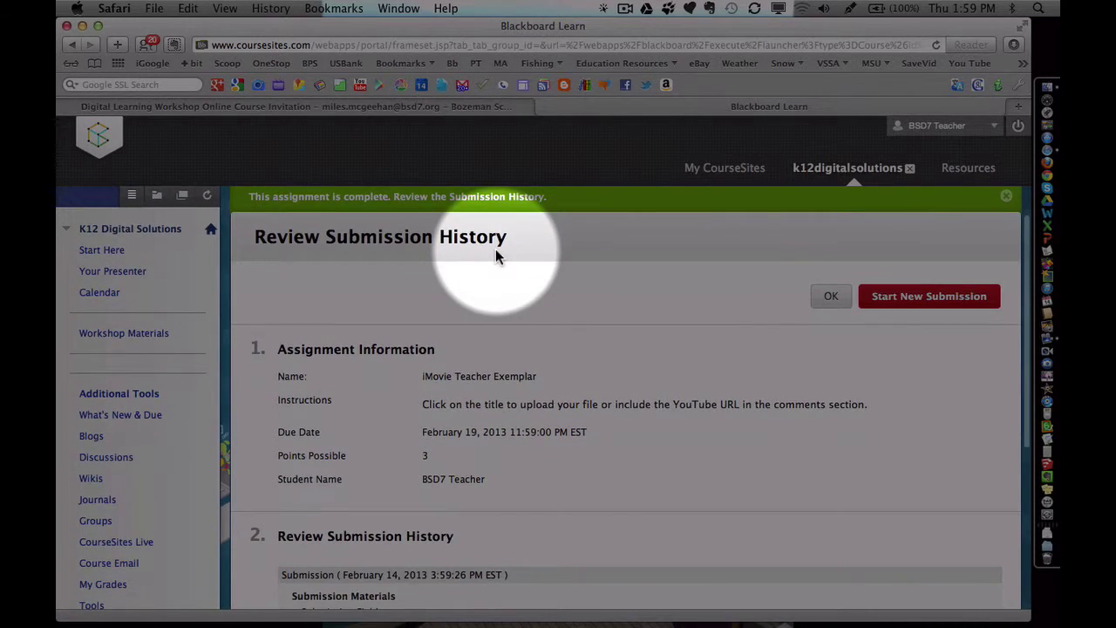
scroll(496, 249, down, 4)
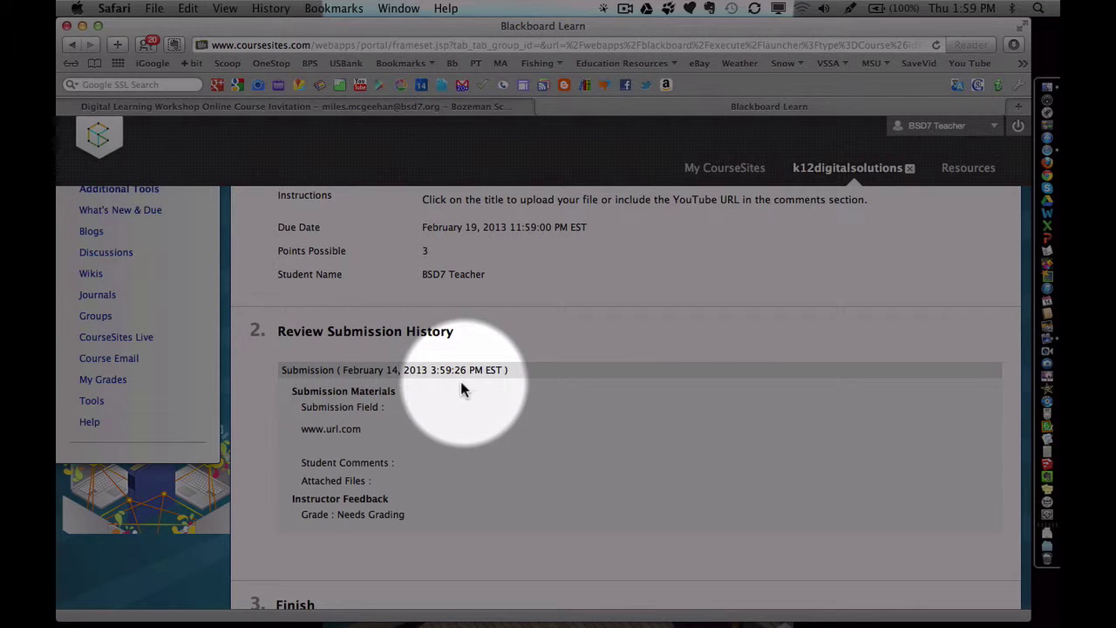
scroll(381, 404, down, 1)
scroll(378, 400, down, 2)
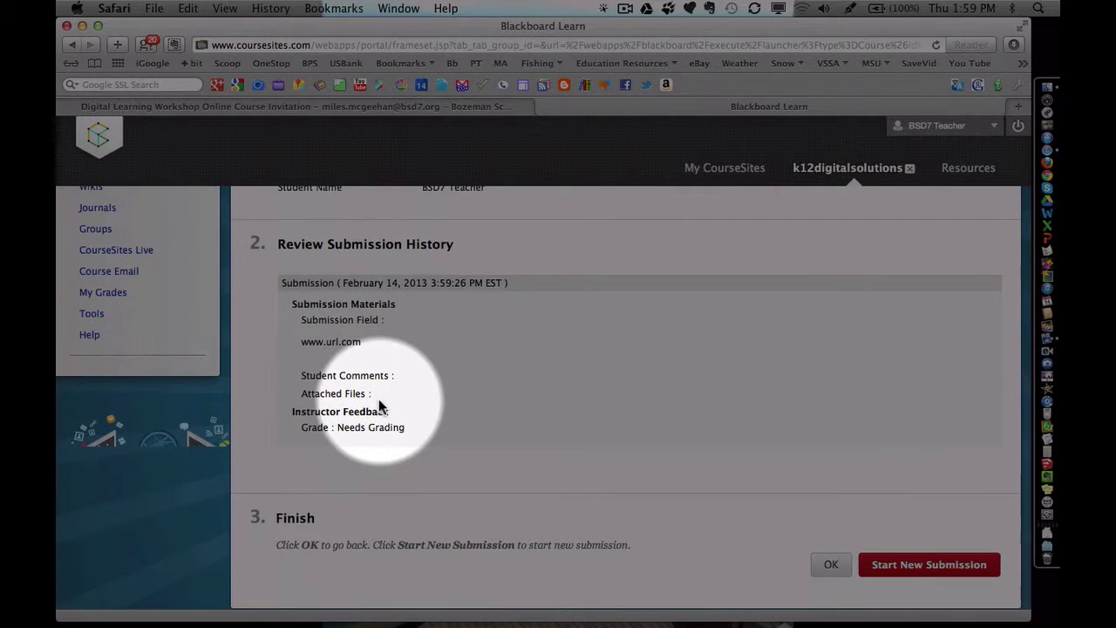
Close the submission review and return to the Workshop Materials list
click(829, 564)
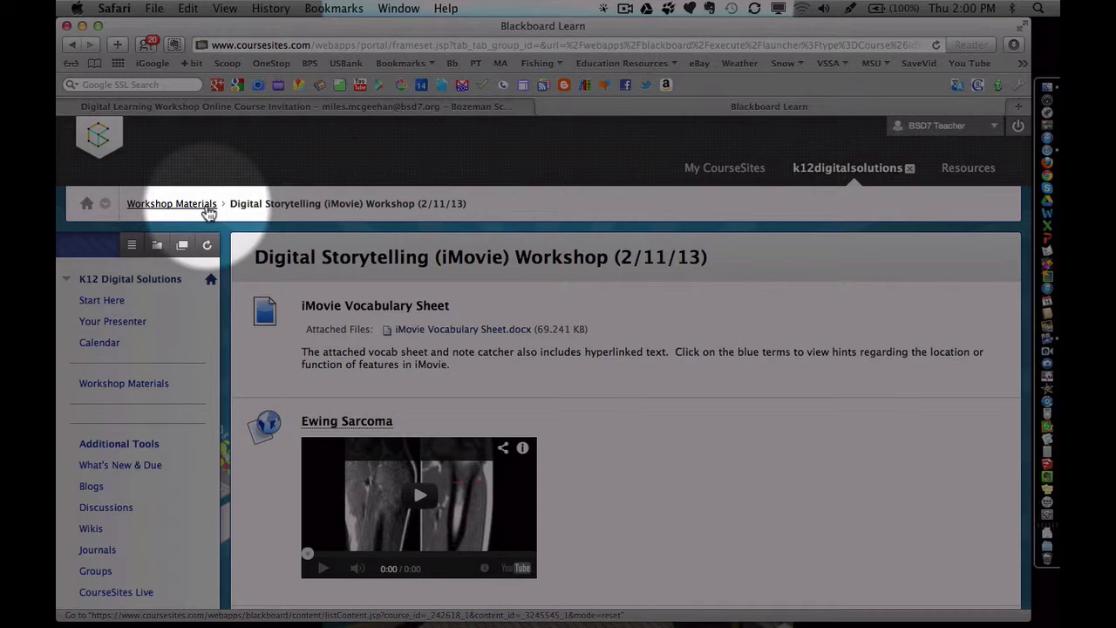
click(179, 210)
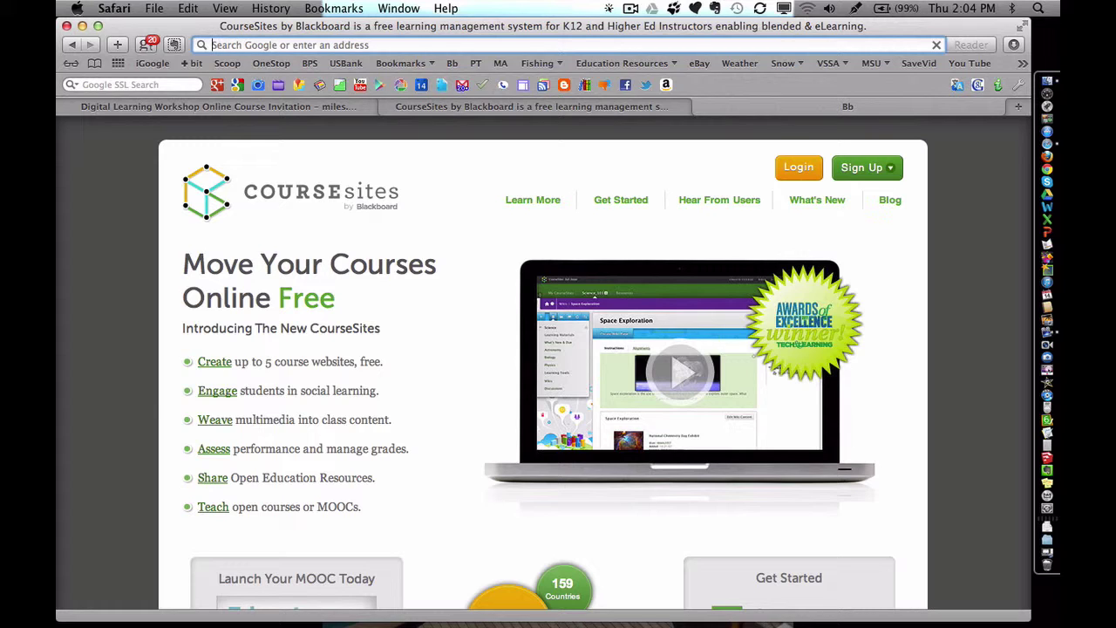
Search Google for 'coursesites' and open the CourseSites home page from the results
text(cou)
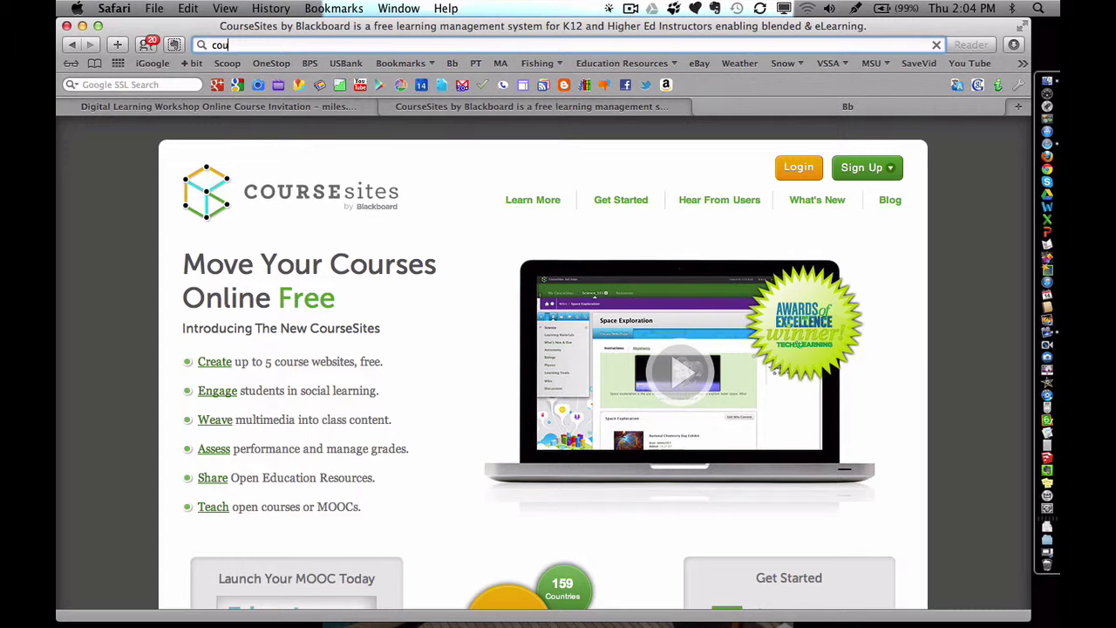
text(rsesites)
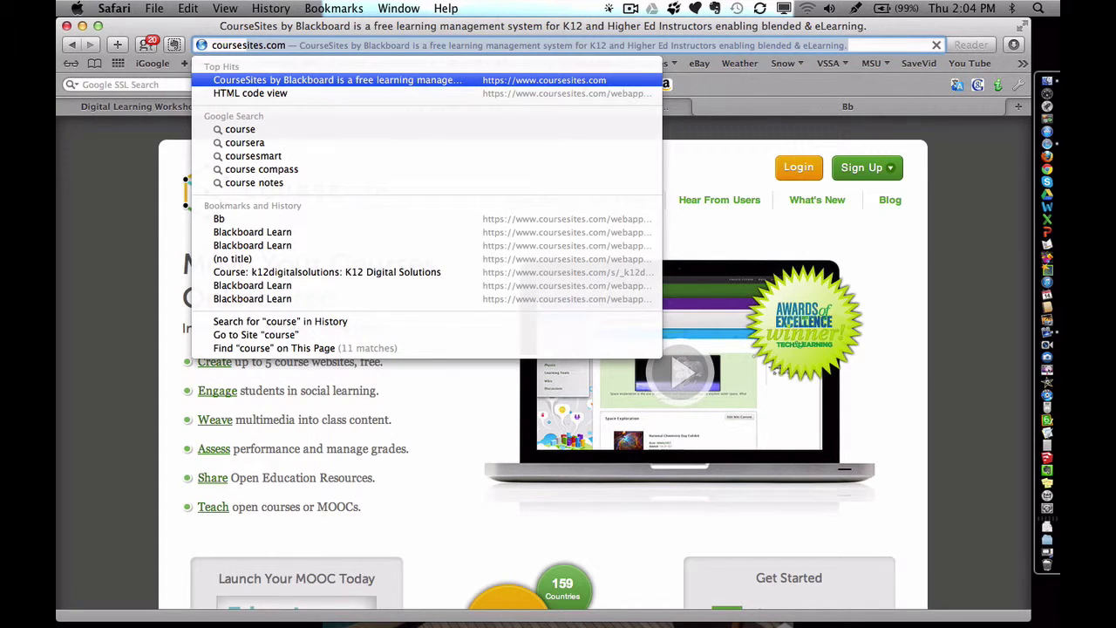
key(Delete)
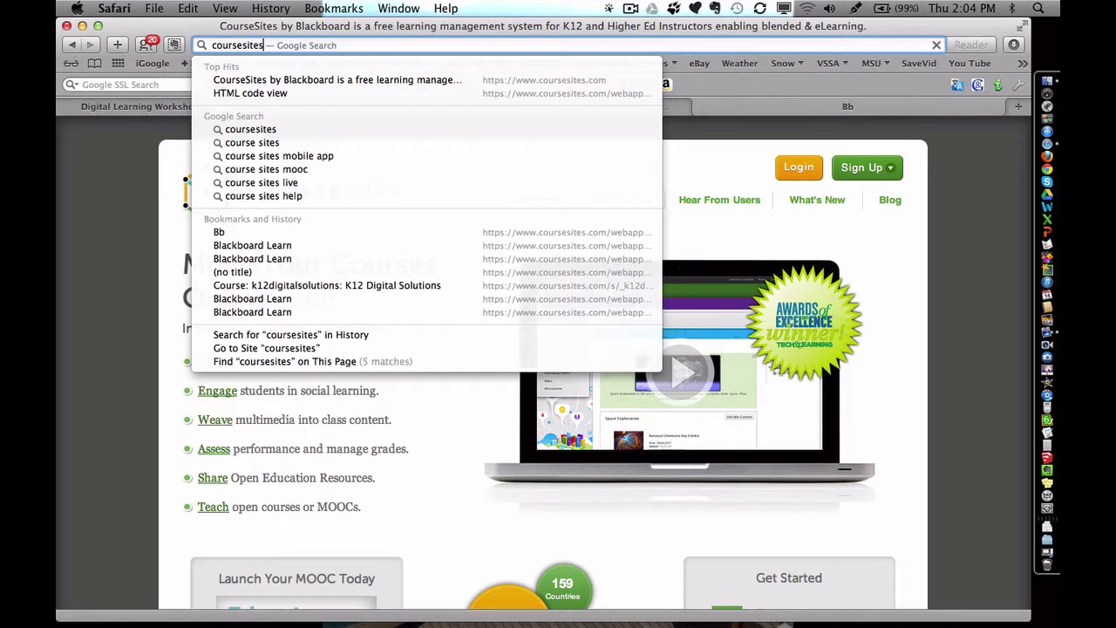
key(Return)
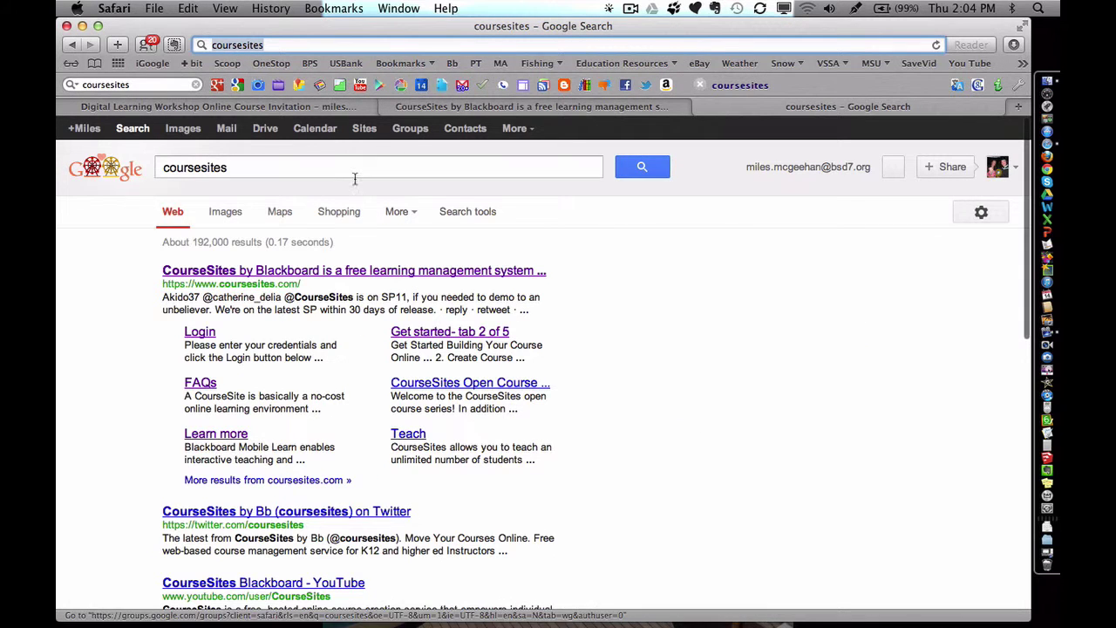
click(209, 273)
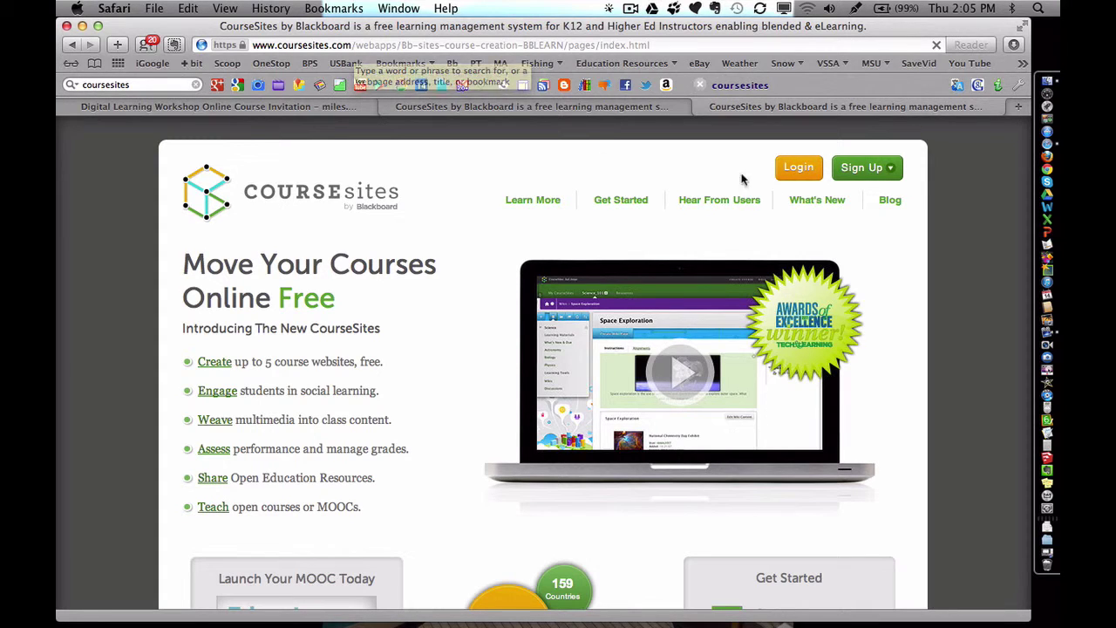
Log in to CourseSites with the teacher account's username and password
click(797, 168)
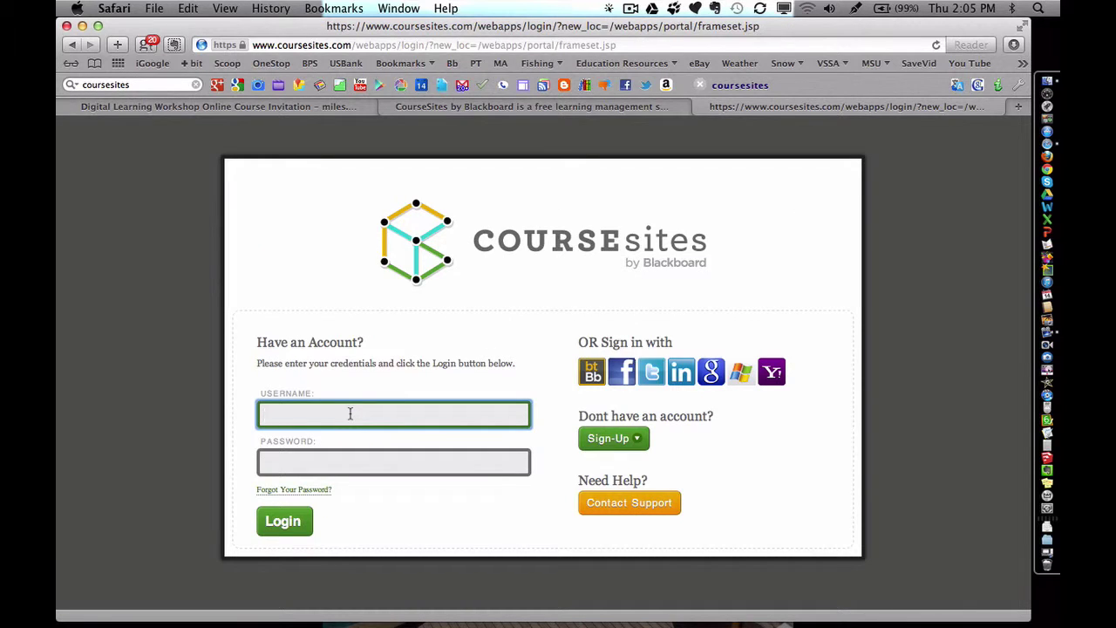
text(BSD7Teacher)
key(Tab)
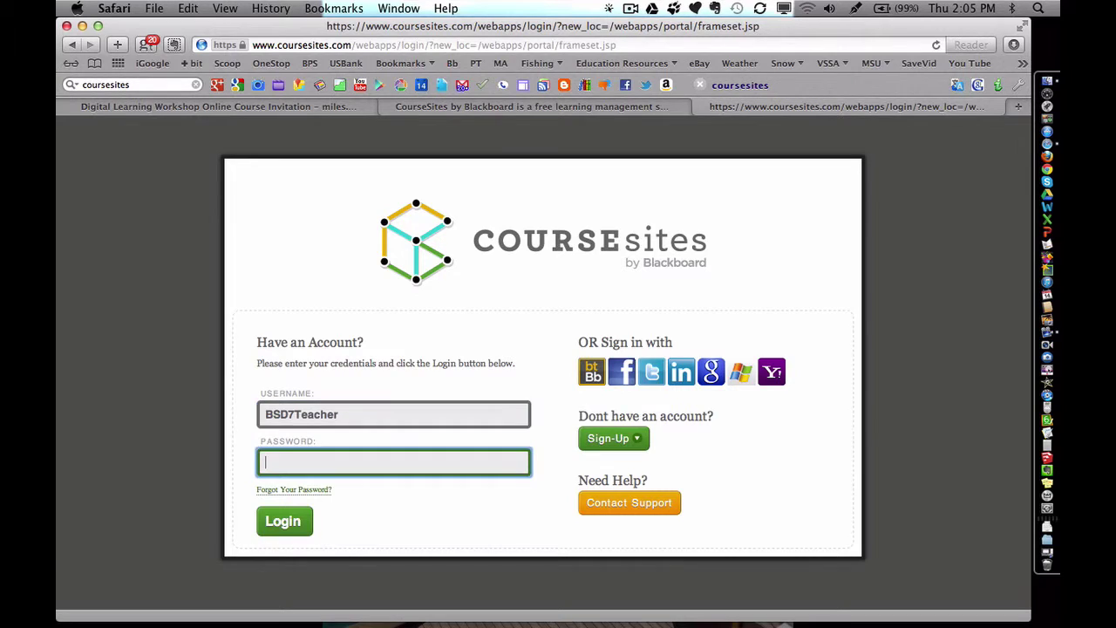
text(•••••••••••)
click(292, 522)
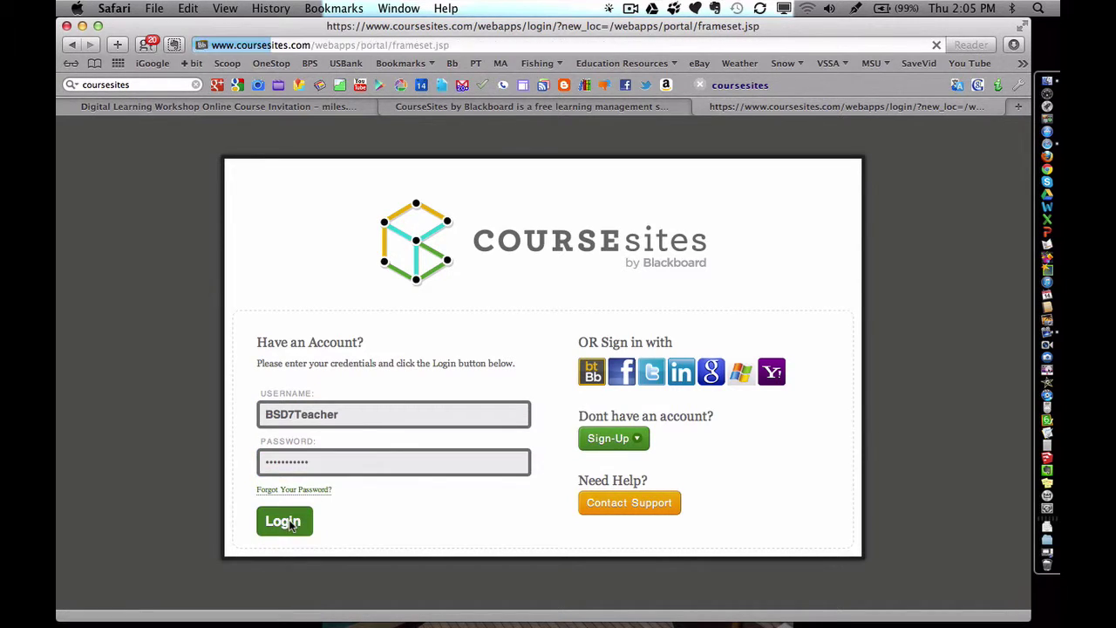